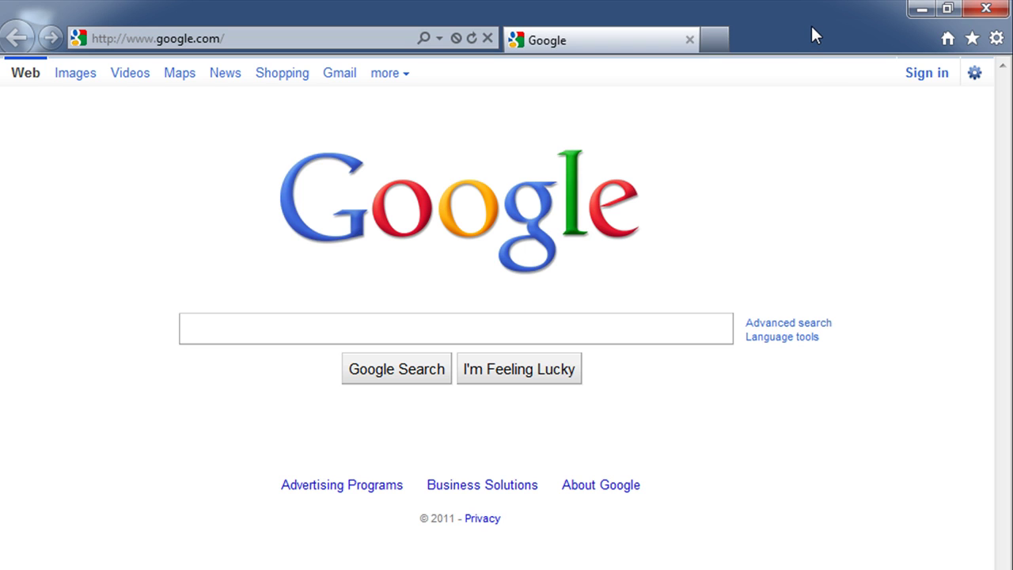
- Turn on the Favorites bar showing USATODAY.com: Sports, Get More Add-ons, Latest Stories and Facebook
right_click(810, 27)
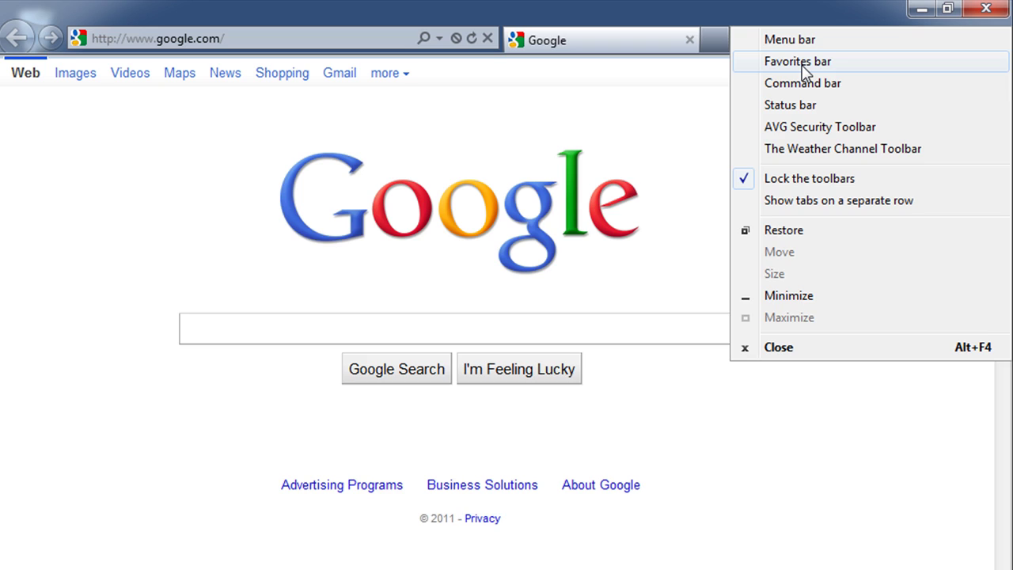
click(800, 61)
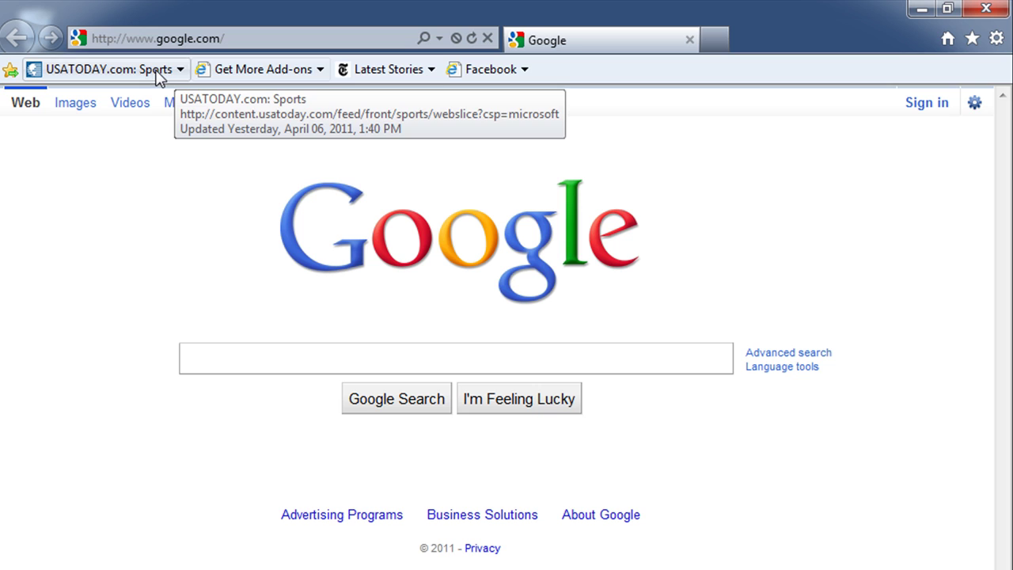
- Enable the Menu bar and then the Command bar from the title bar's toolbar menu
right_click(806, 26)
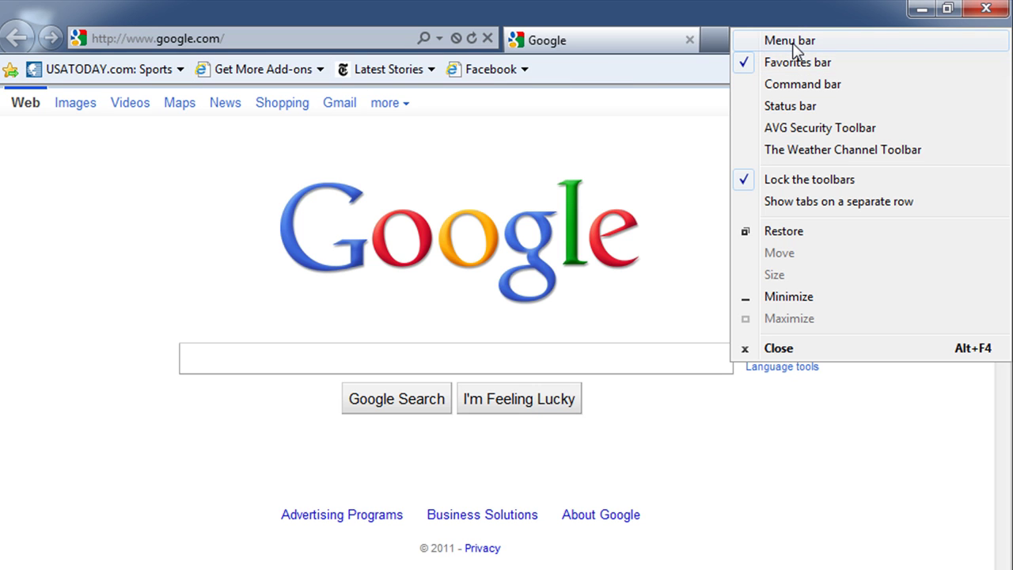
click(794, 41)
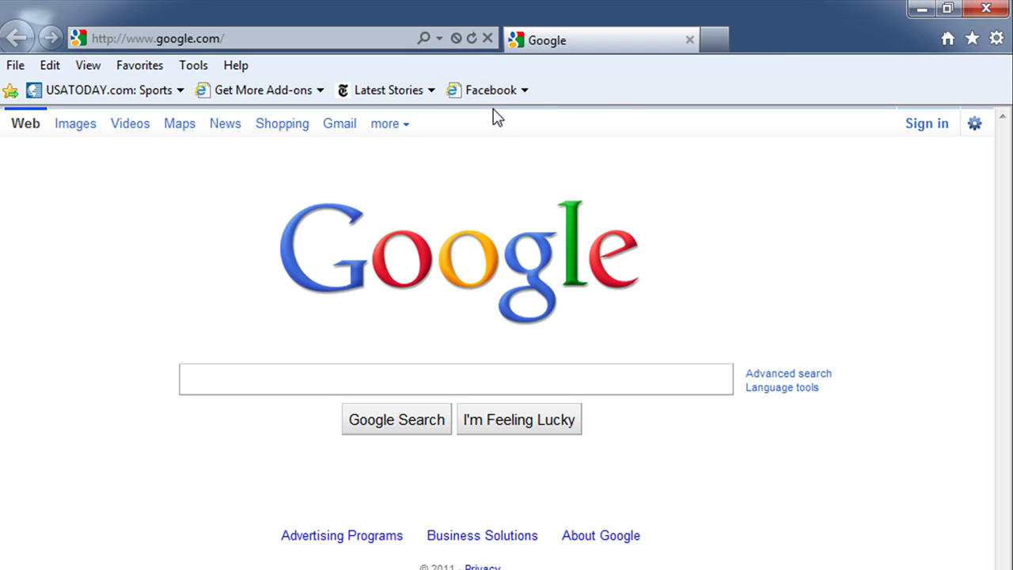
right_click(829, 39)
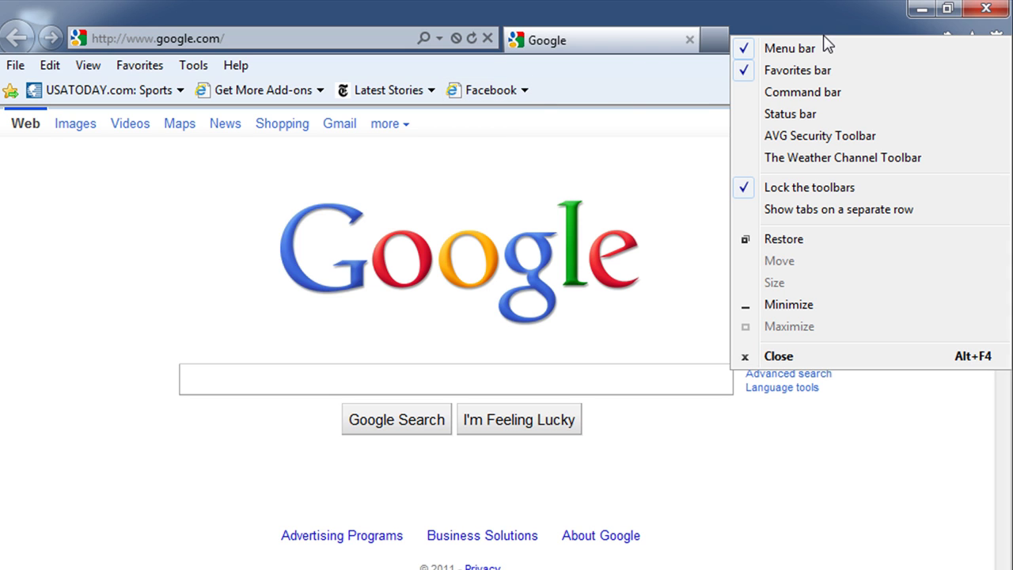
click(801, 92)
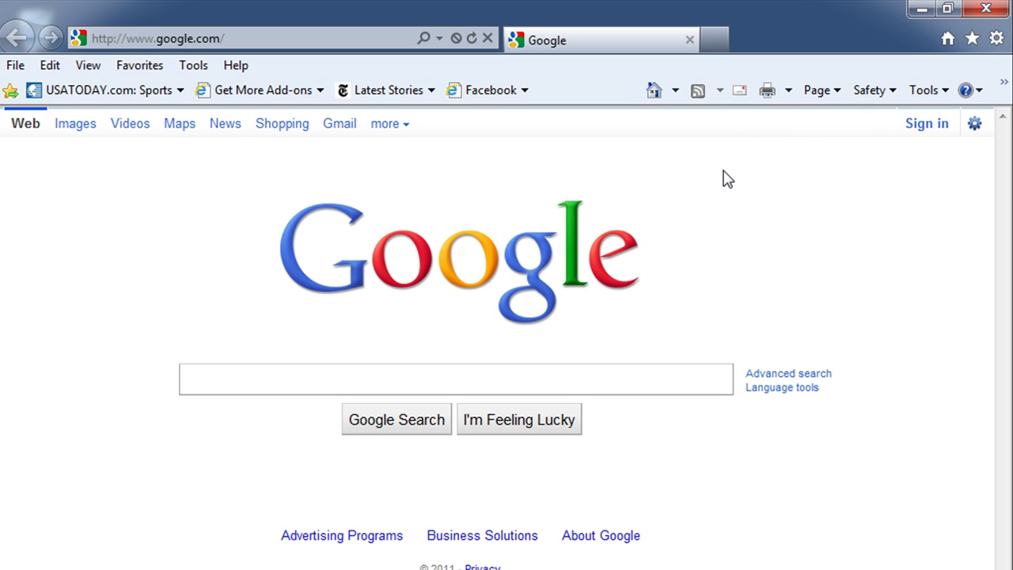
- Open the Customize Toolbar dialog from the command bar, browse its command lists, then close it
right_click(744, 90)
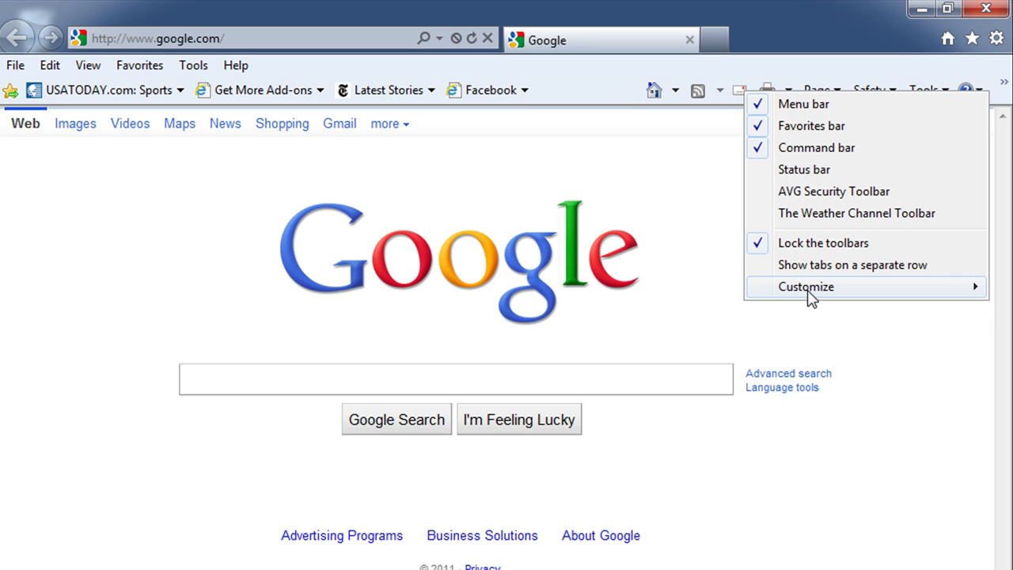
mouse_move(809, 295)
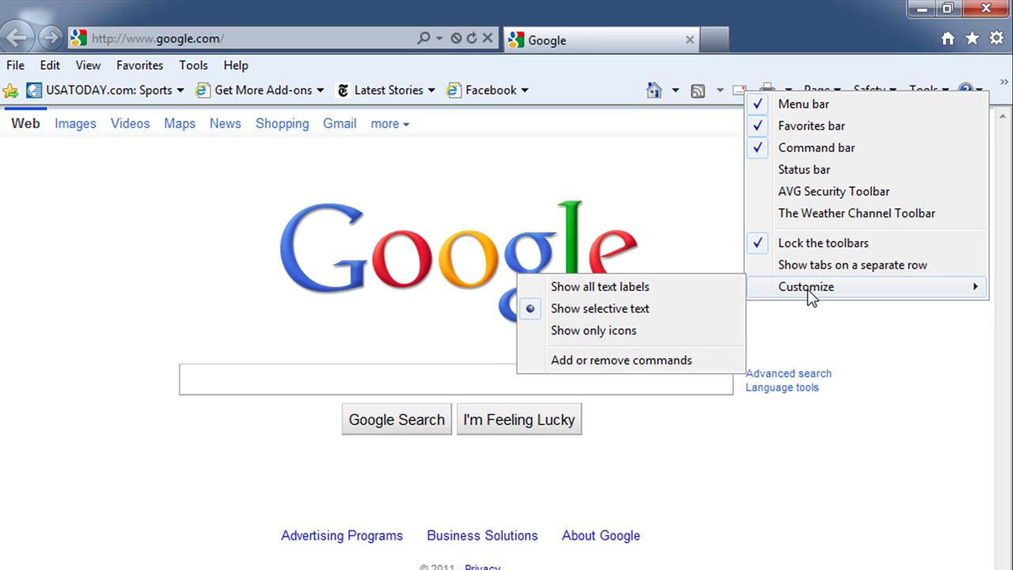
click(633, 361)
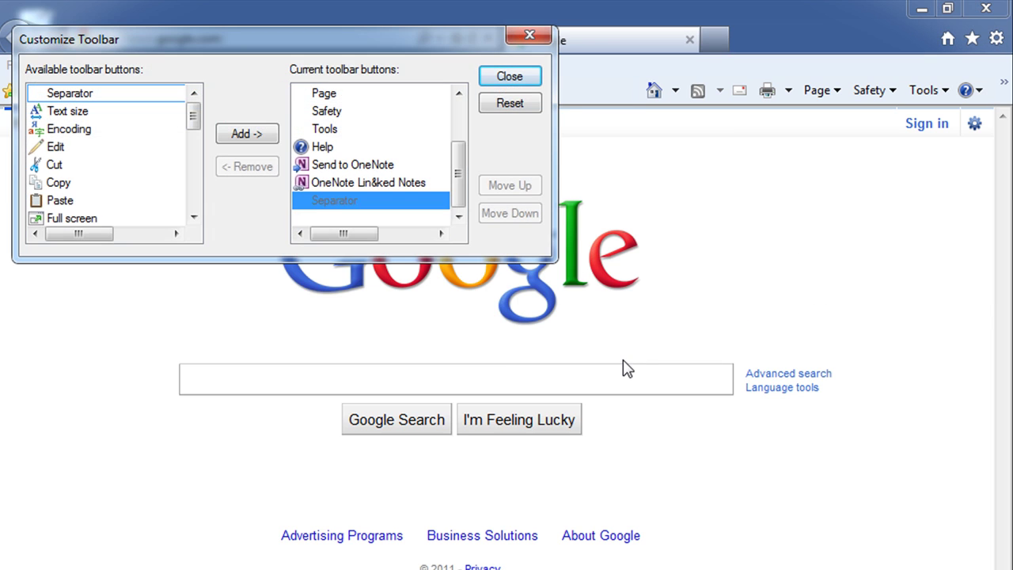
scroll(462, 180, up, 2)
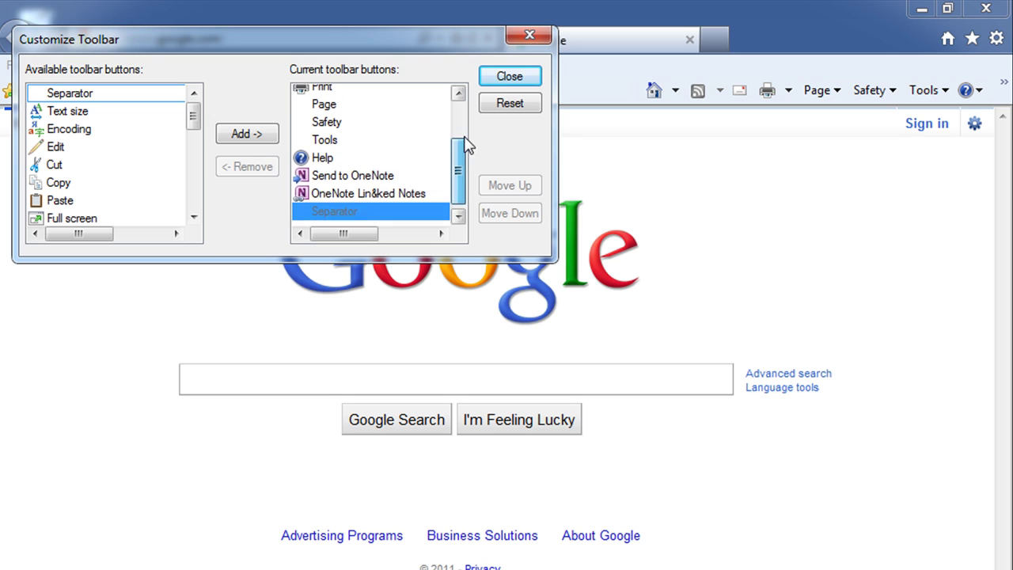
drag(194, 117, 184, 219)
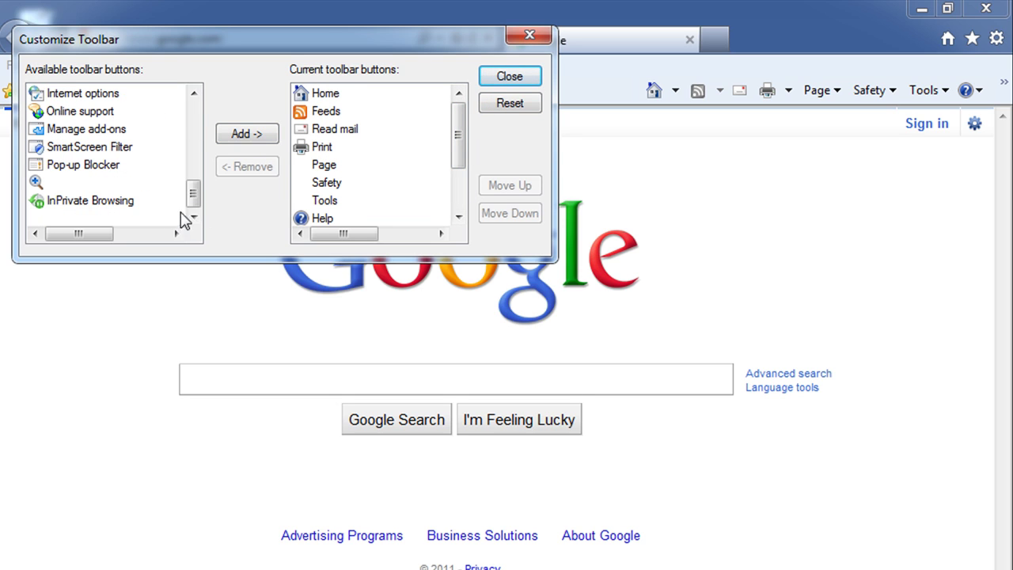
click(530, 36)
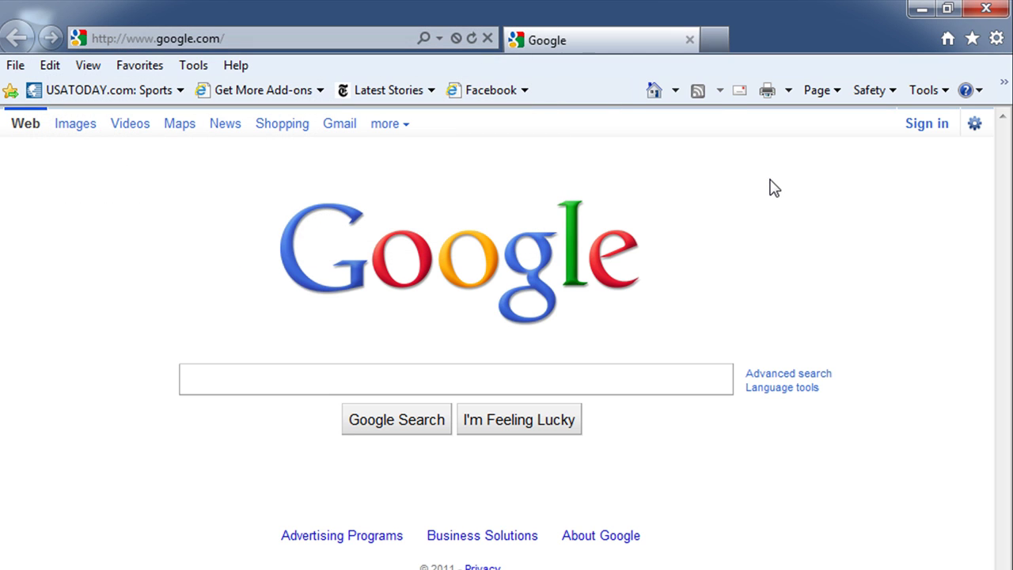
- Remove Read mail and Help from the command bar's current commands and close the dialog
right_click(713, 94)
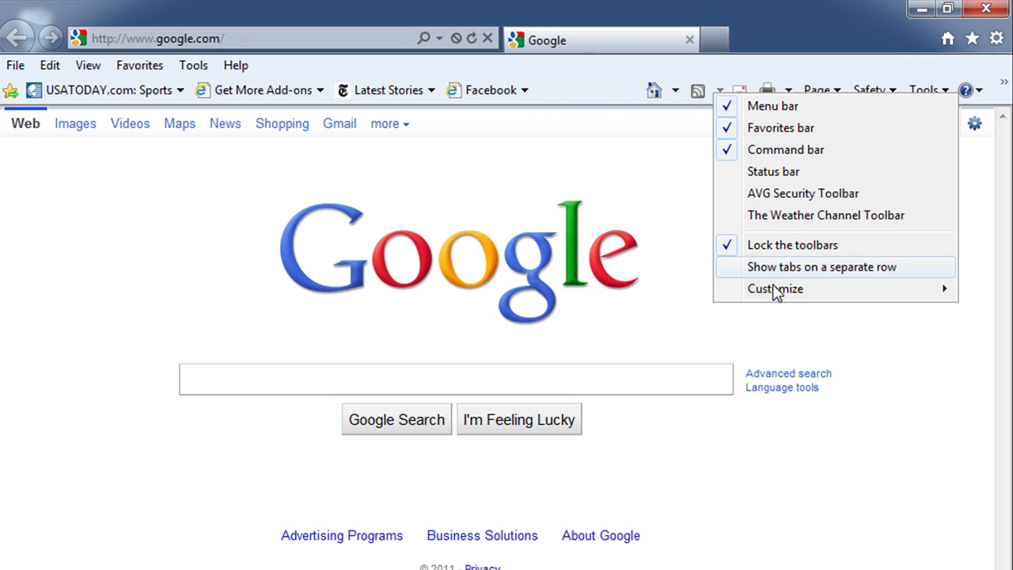
mouse_move(776, 292)
click(602, 376)
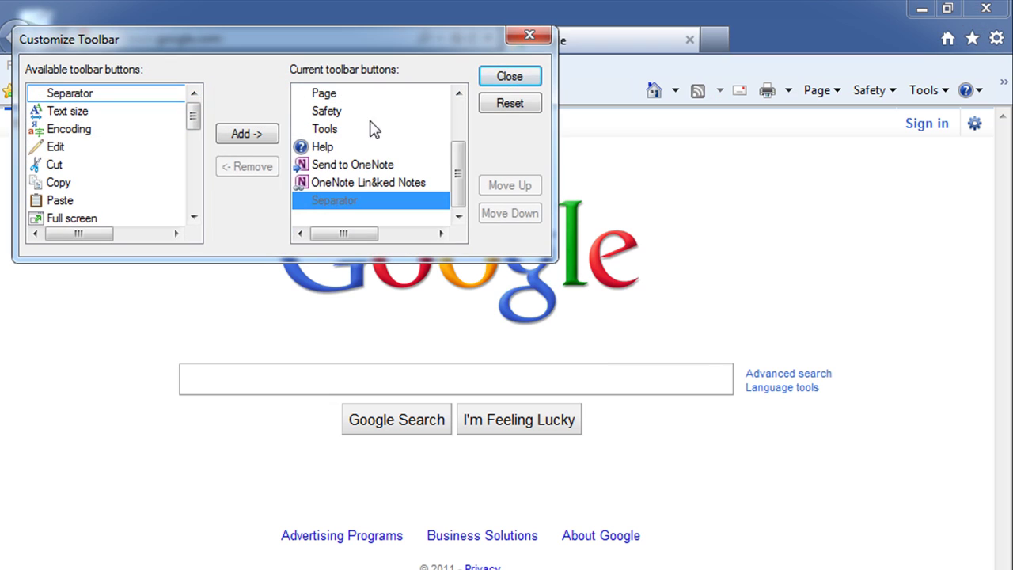
drag(458, 158, 458, 87)
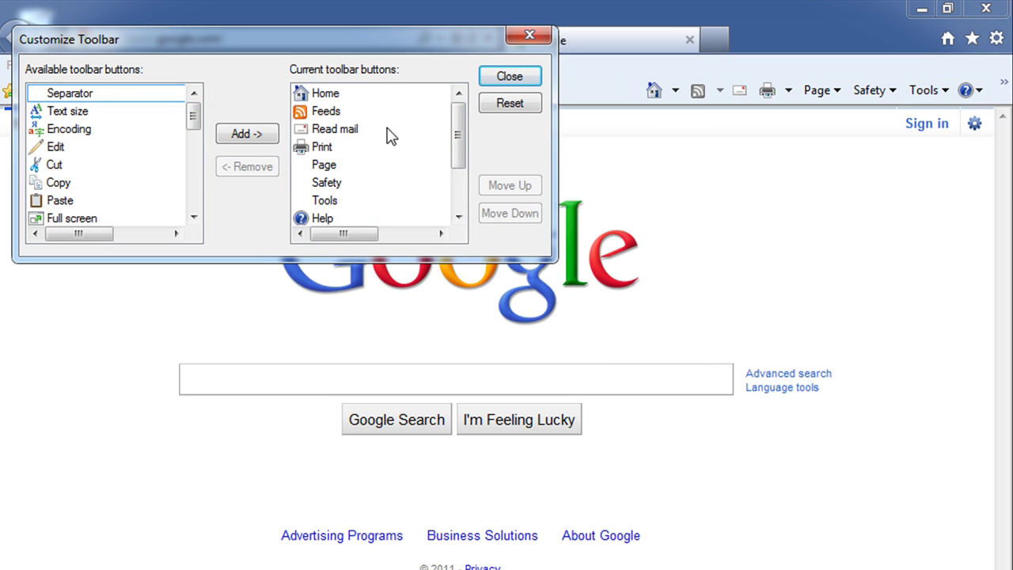
click(355, 130)
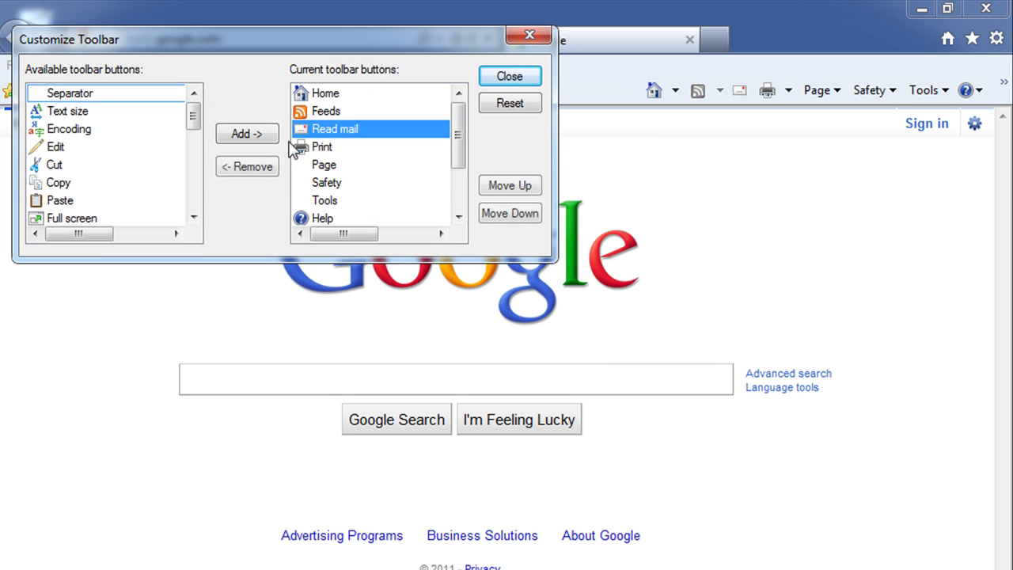
click(255, 173)
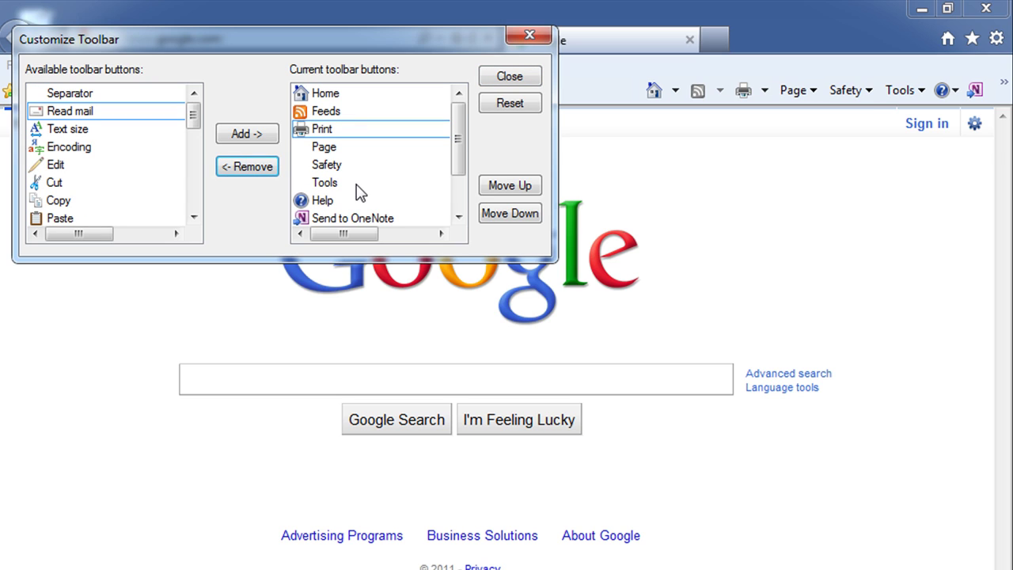
click(325, 201)
click(258, 170)
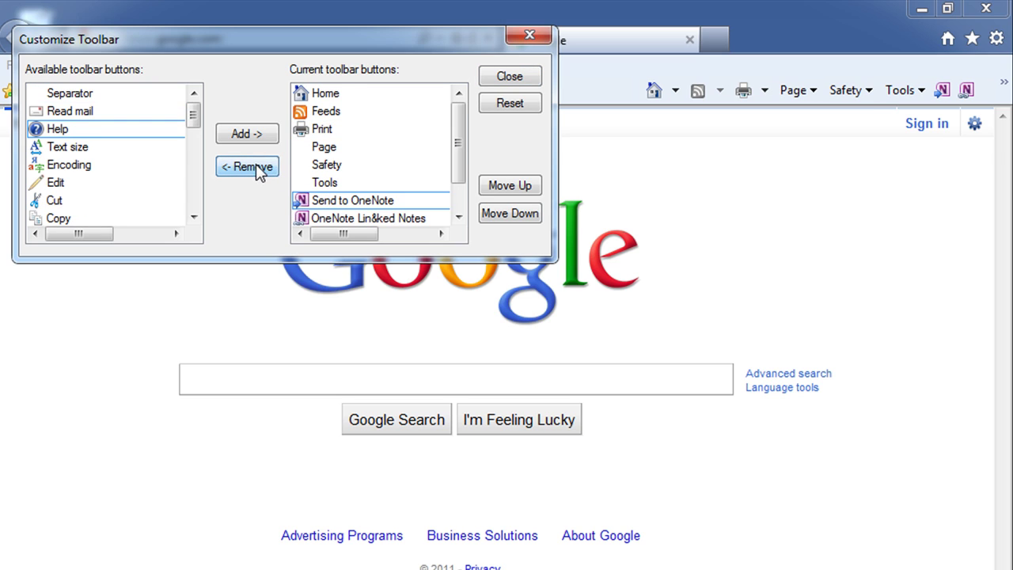
click(457, 216)
click(457, 216)
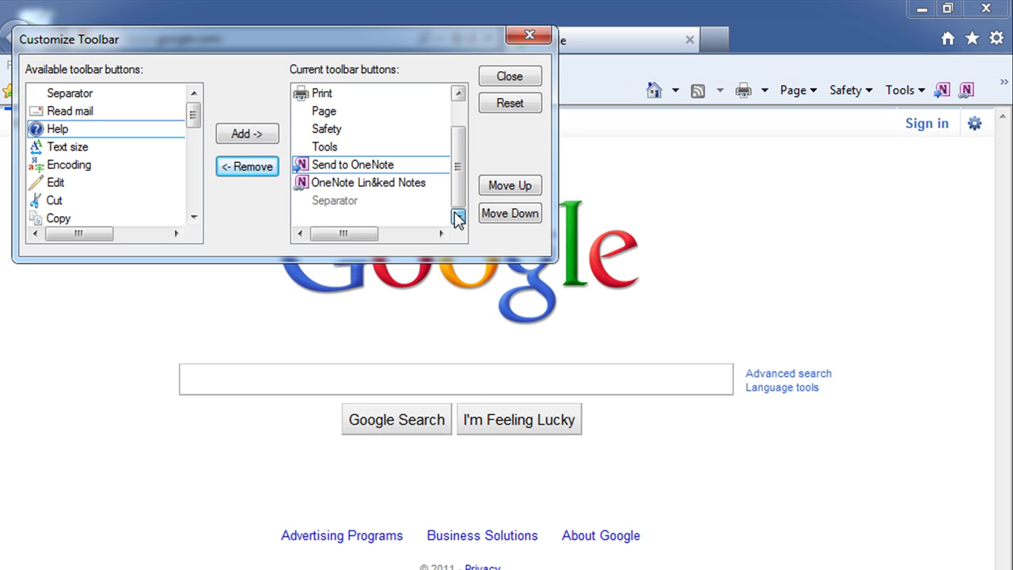
click(509, 77)
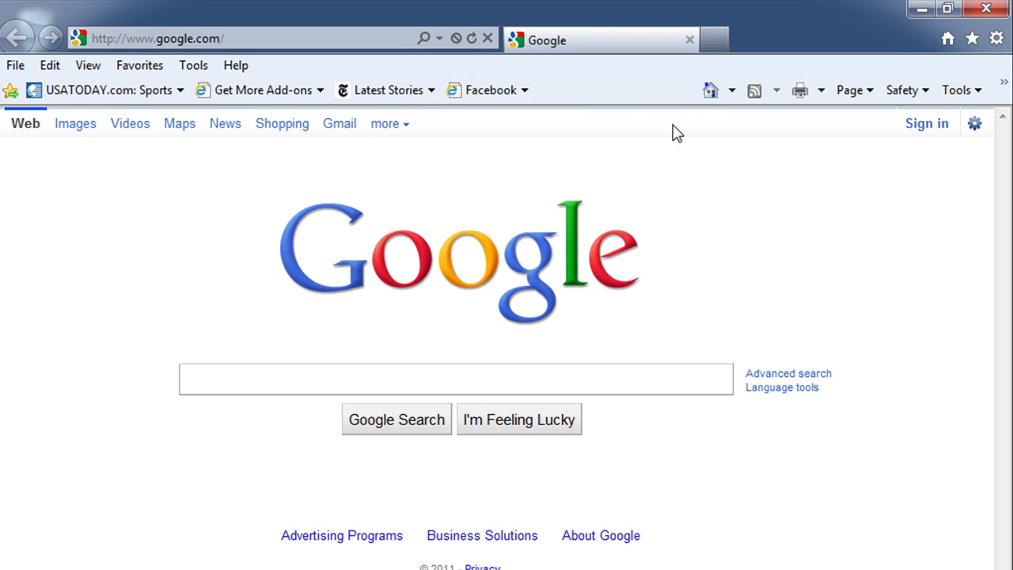
- Try showing text labels on all command bar buttons, then return to the home page
right_click(717, 94)
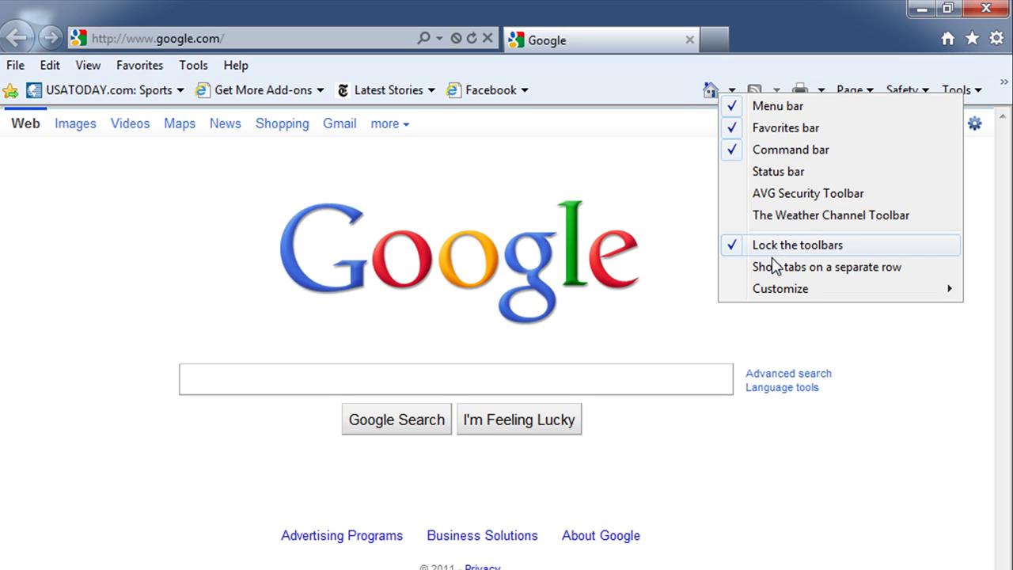
mouse_move(782, 293)
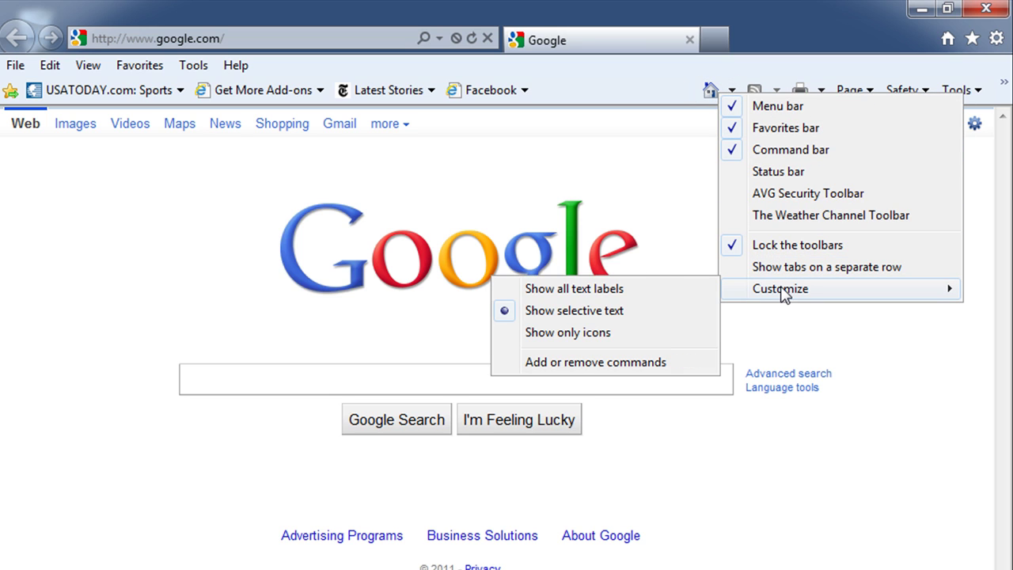
click(605, 293)
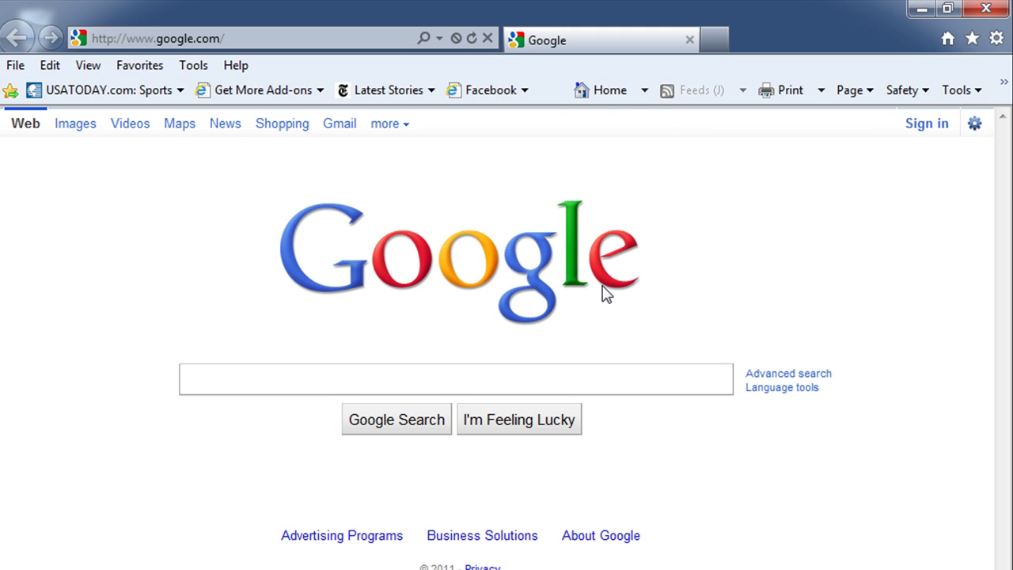
right_click(558, 92)
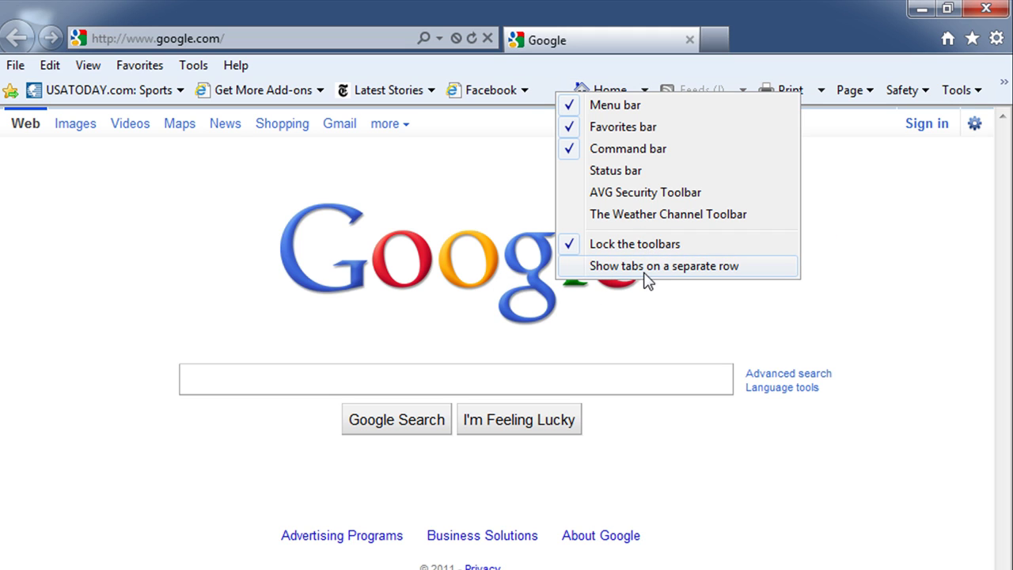
click(627, 92)
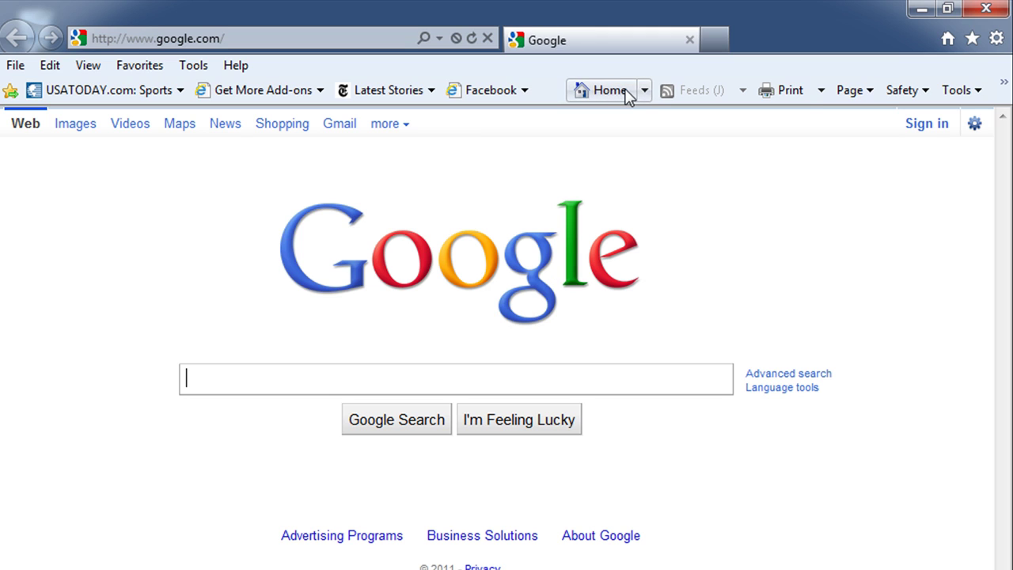
- Switch command bar labels to selective text, then to Show only icons
right_click(608, 87)
mouse_move(671, 285)
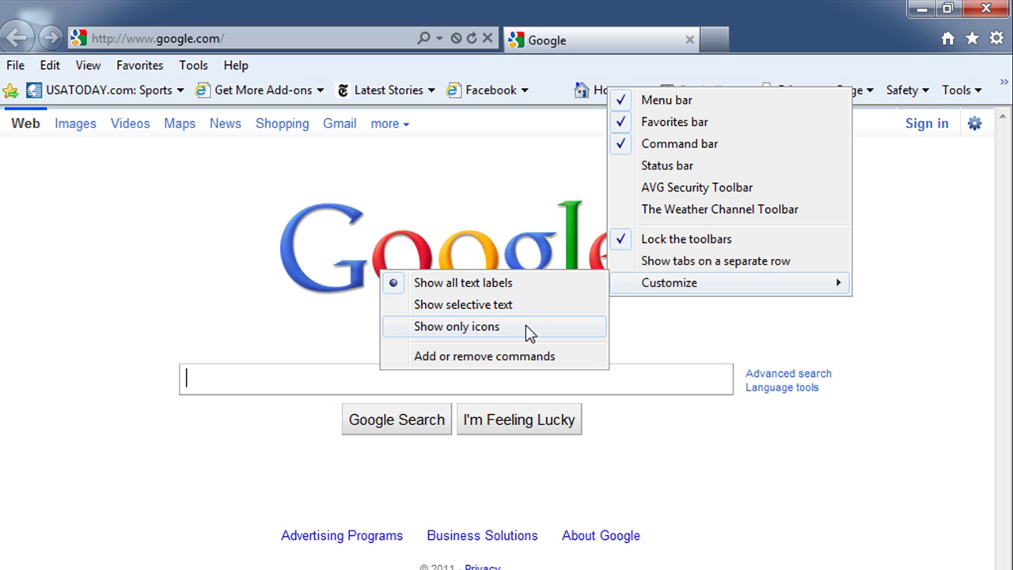
click(516, 304)
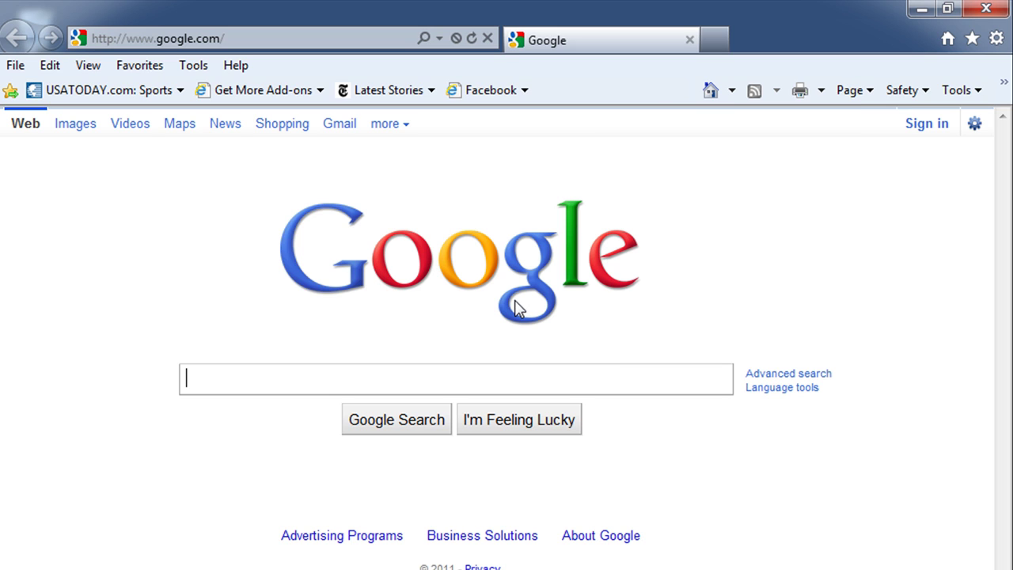
right_click(798, 97)
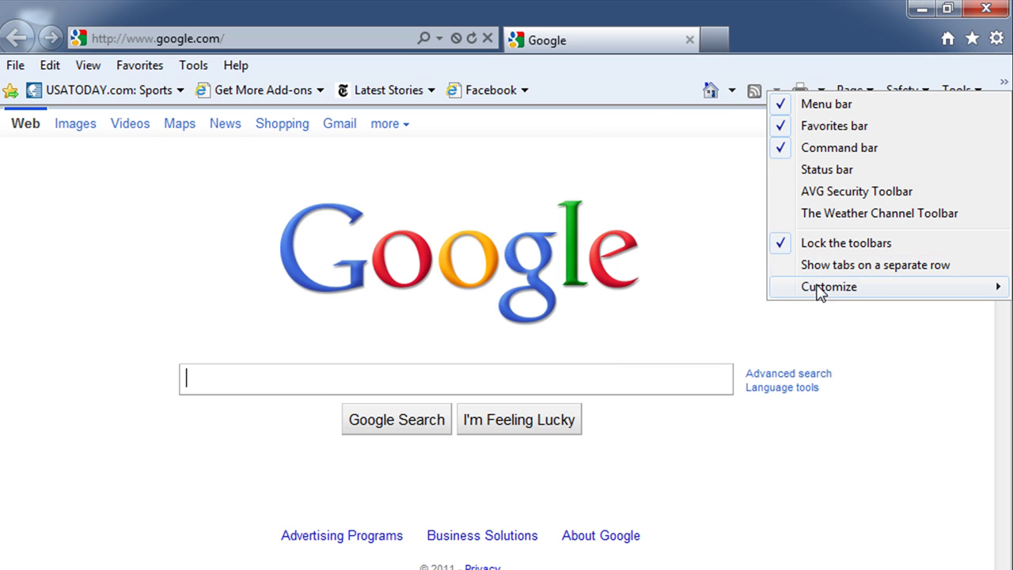
mouse_move(821, 293)
click(668, 339)
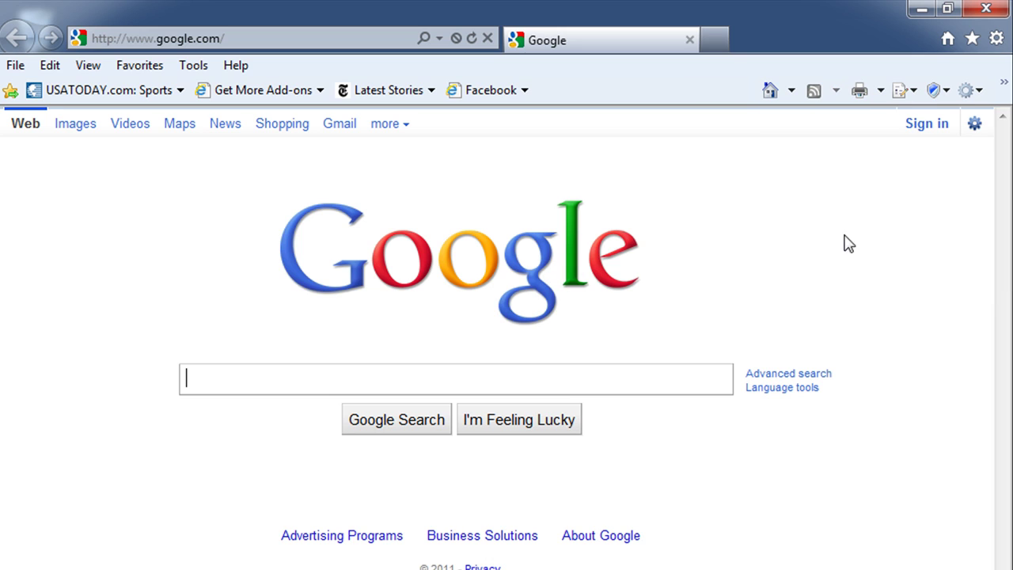
click(969, 92)
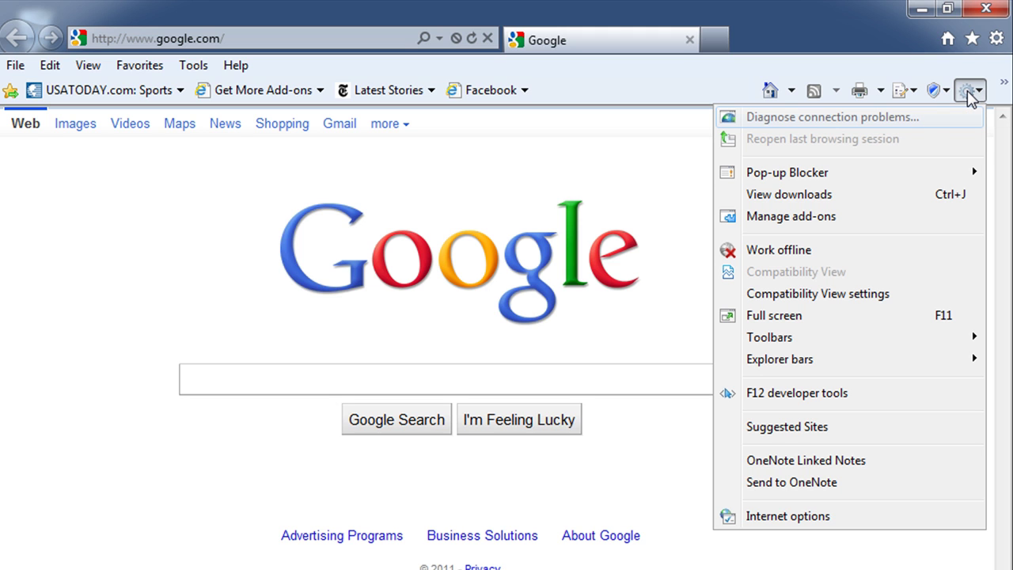
click(971, 93)
click(996, 39)
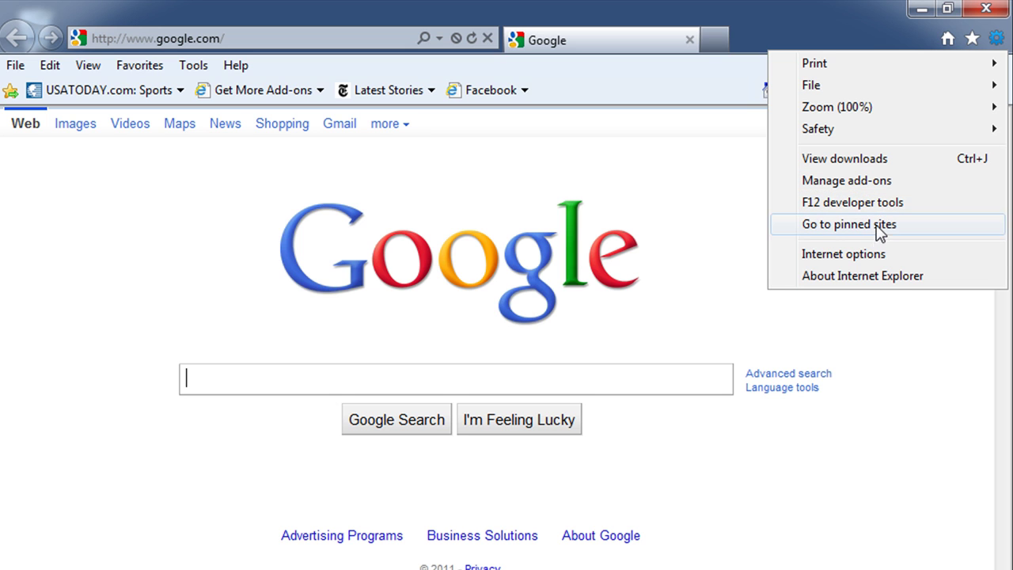
click(871, 261)
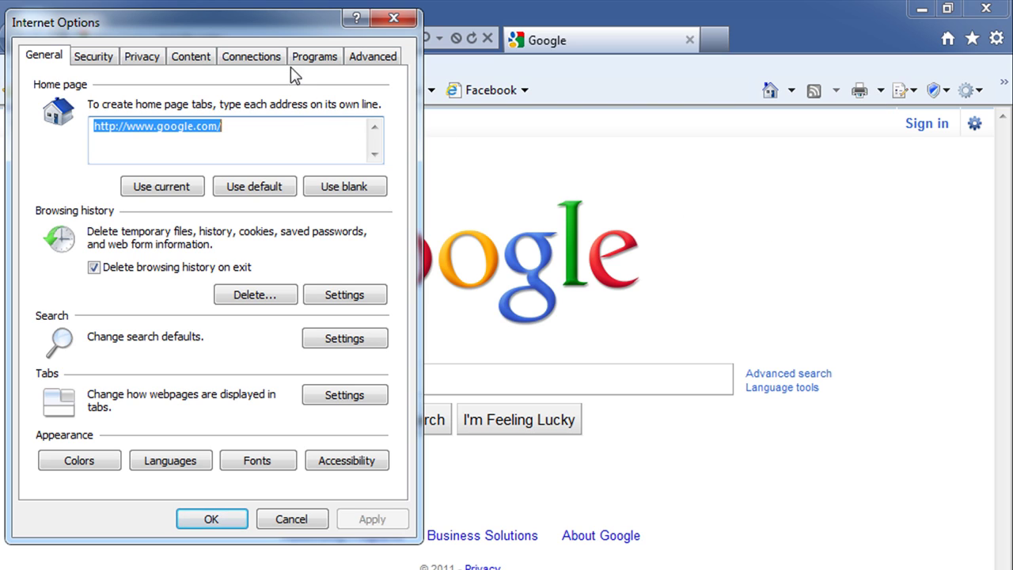
- Close Internet Options and switch the browser to full-screen mode from the Tools menu
click(391, 18)
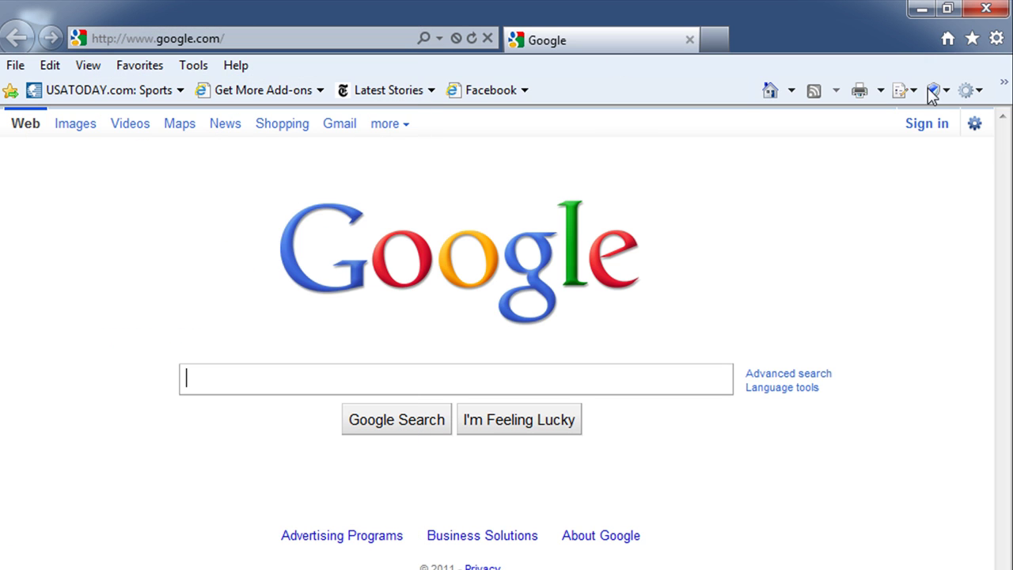
click(978, 92)
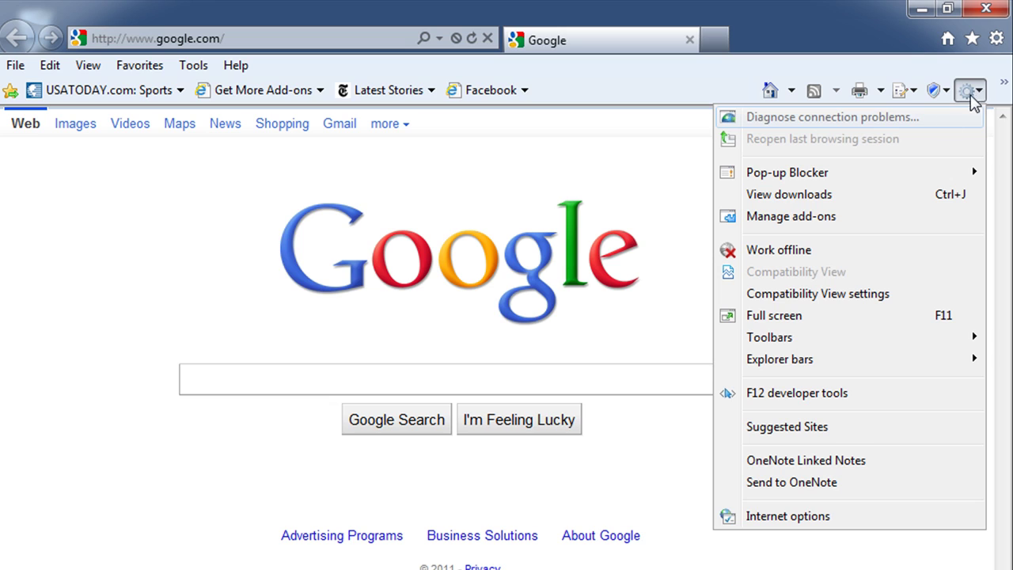
mouse_move(875, 180)
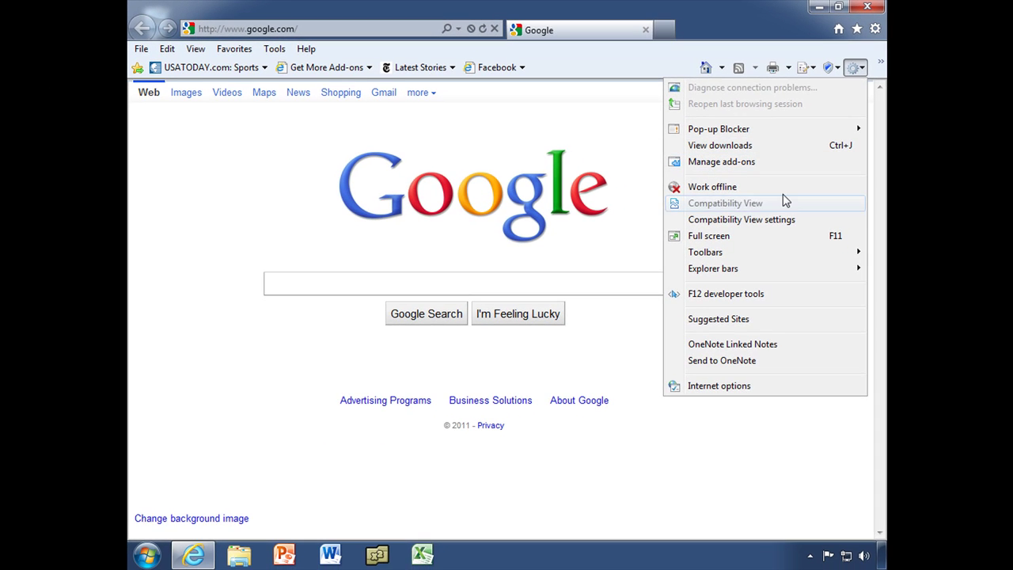
click(744, 238)
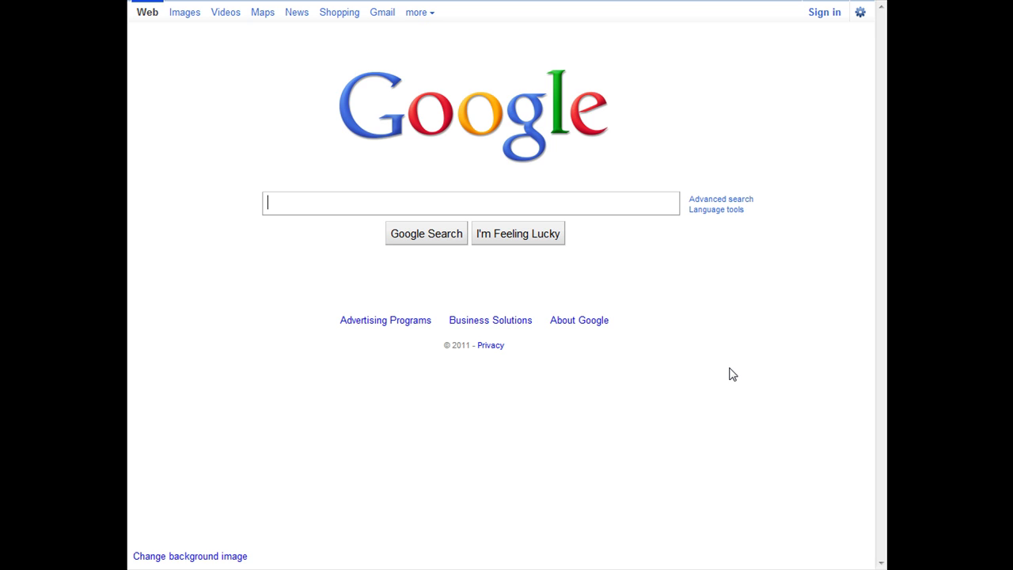
- Exit full screen with F11, then open and dismiss the Tools menu without choosing anything
mouse_move(739, 7)
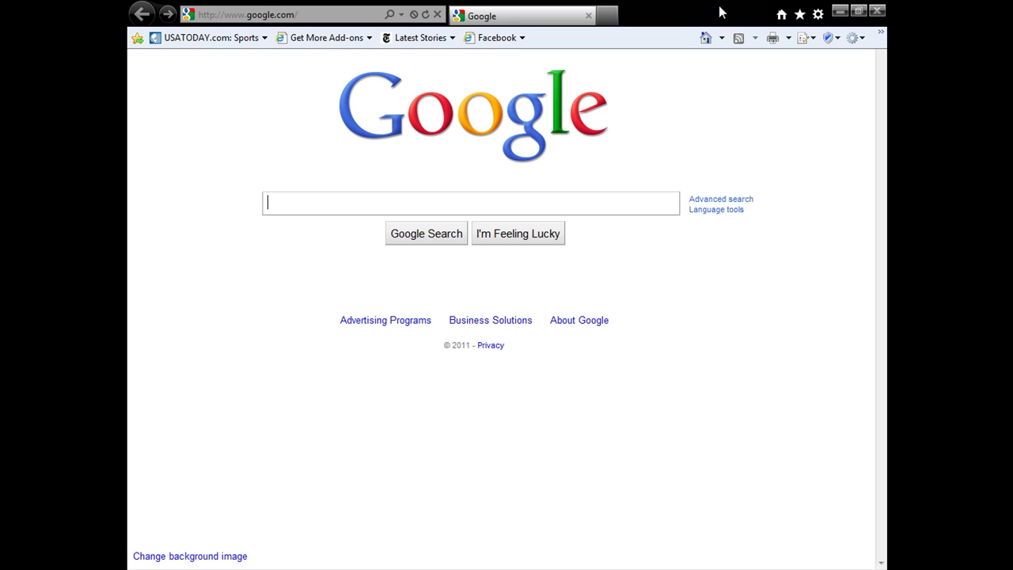
key(F11)
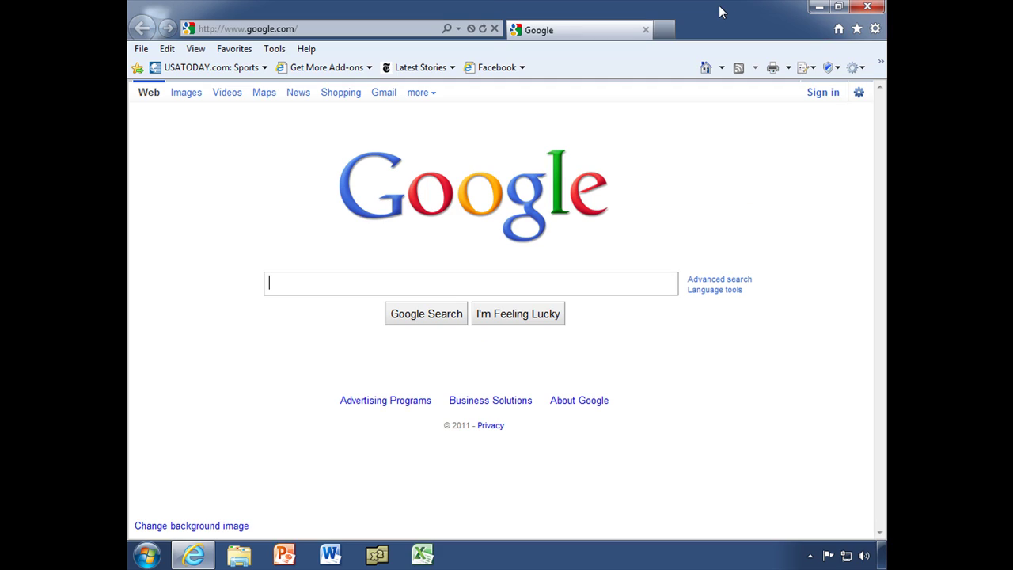
click(854, 71)
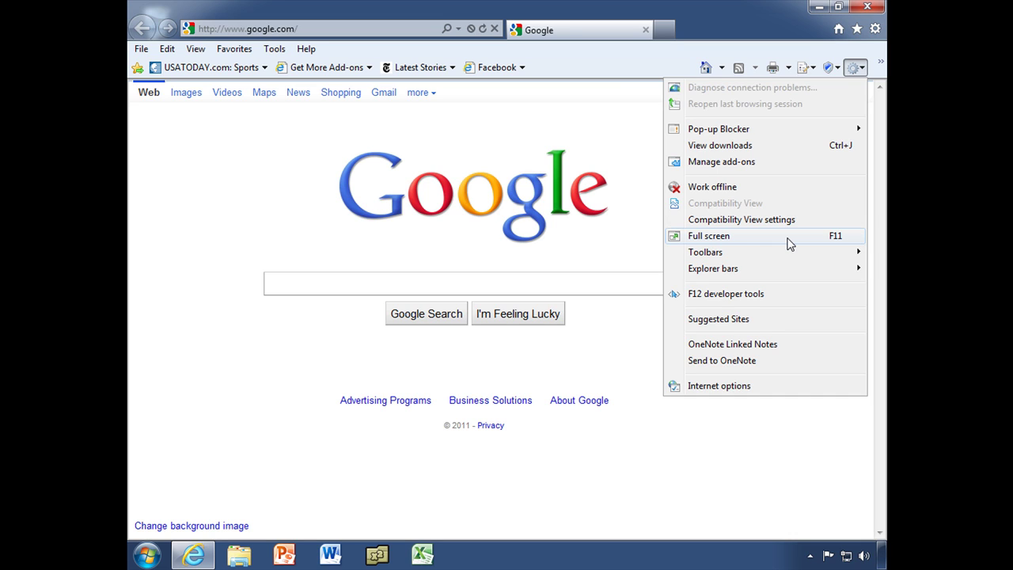
click(723, 45)
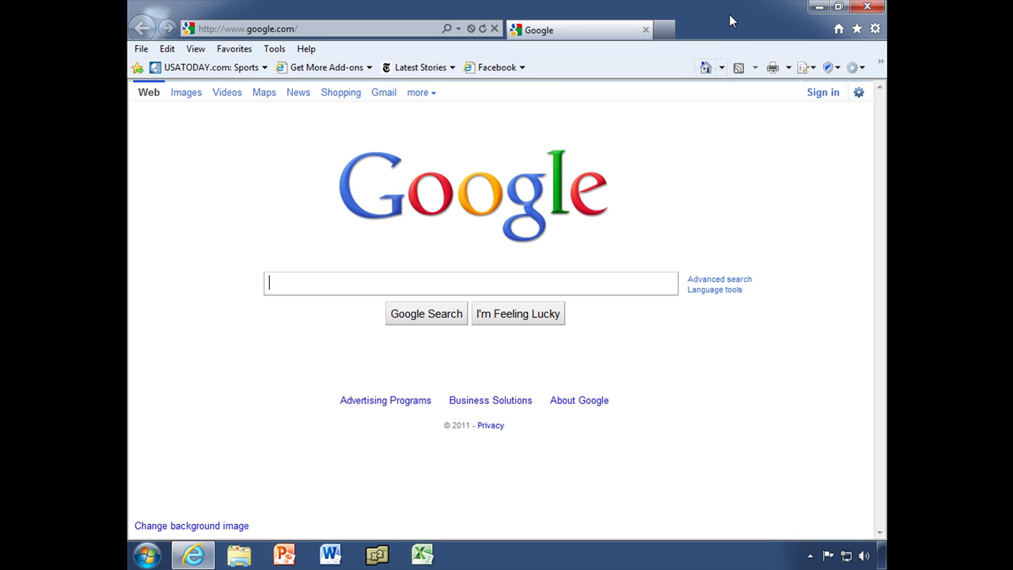
- Enable Show tabs on a separate row from the title bar's context menu
right_click(729, 14)
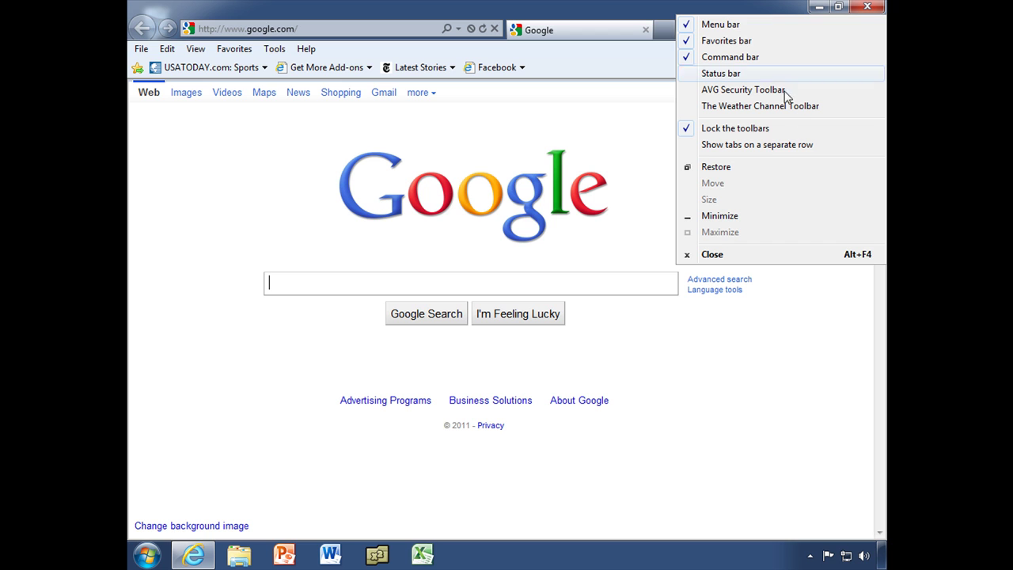
click(766, 148)
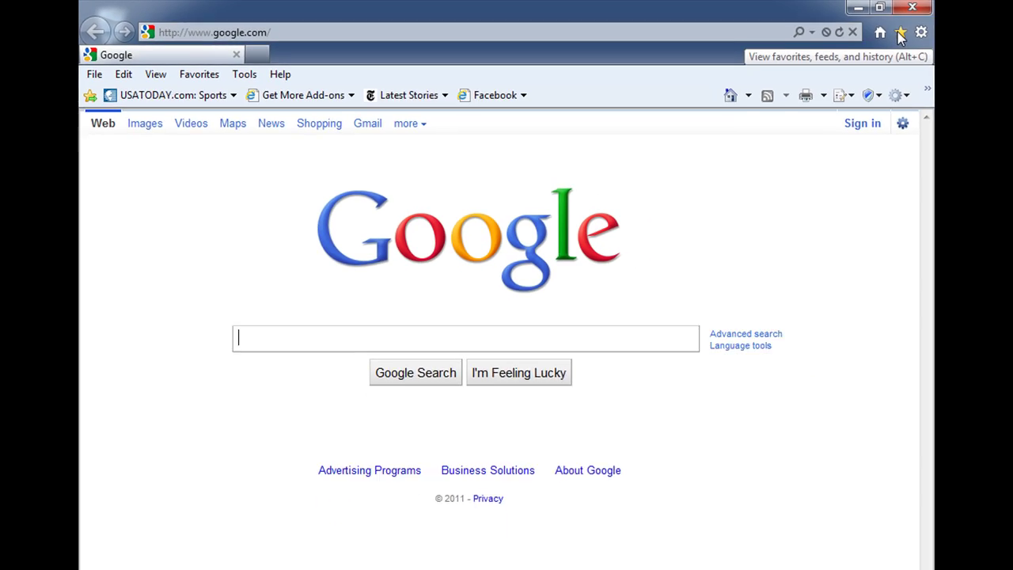
click(973, 39)
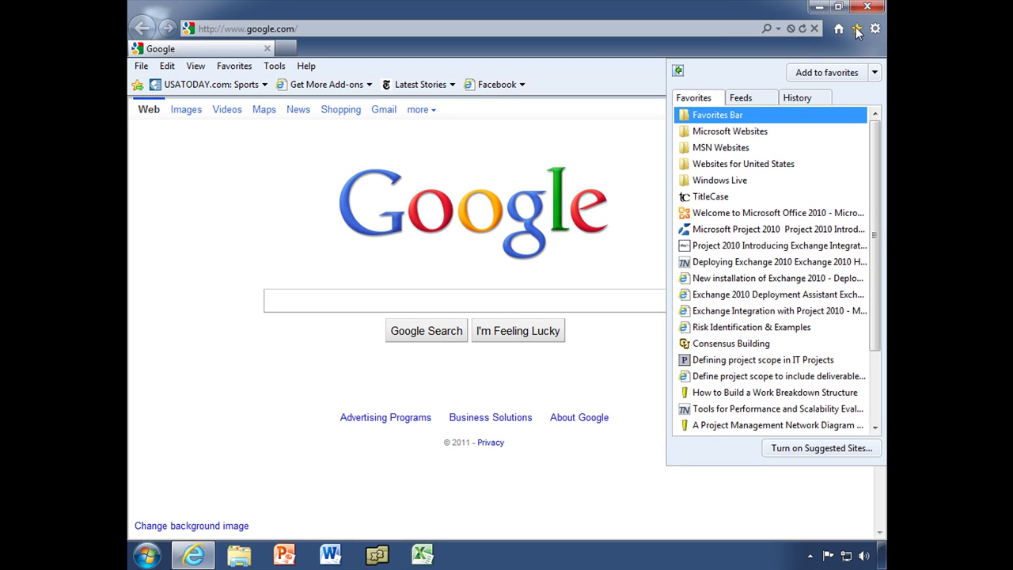
click(679, 72)
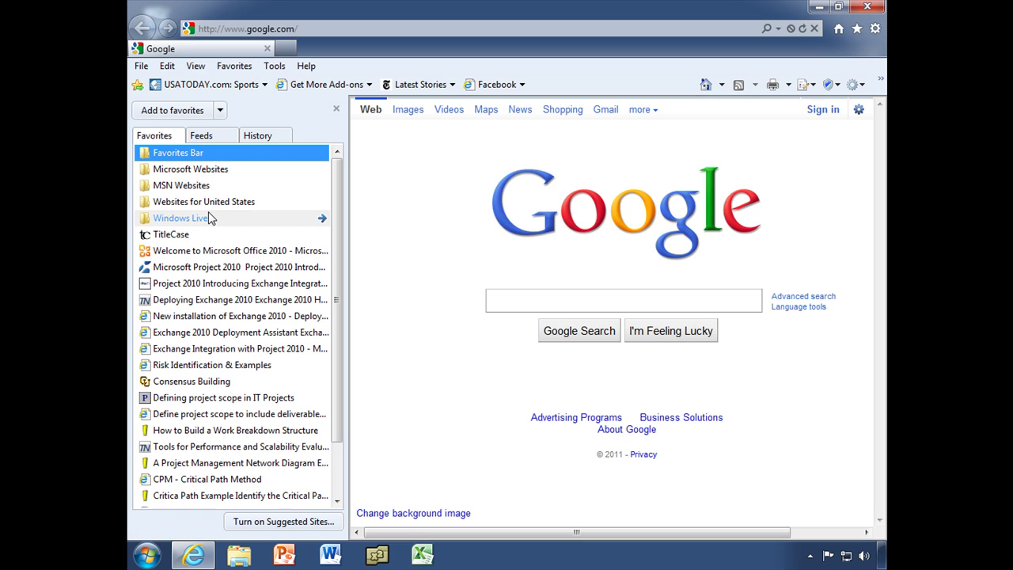
click(208, 136)
click(266, 136)
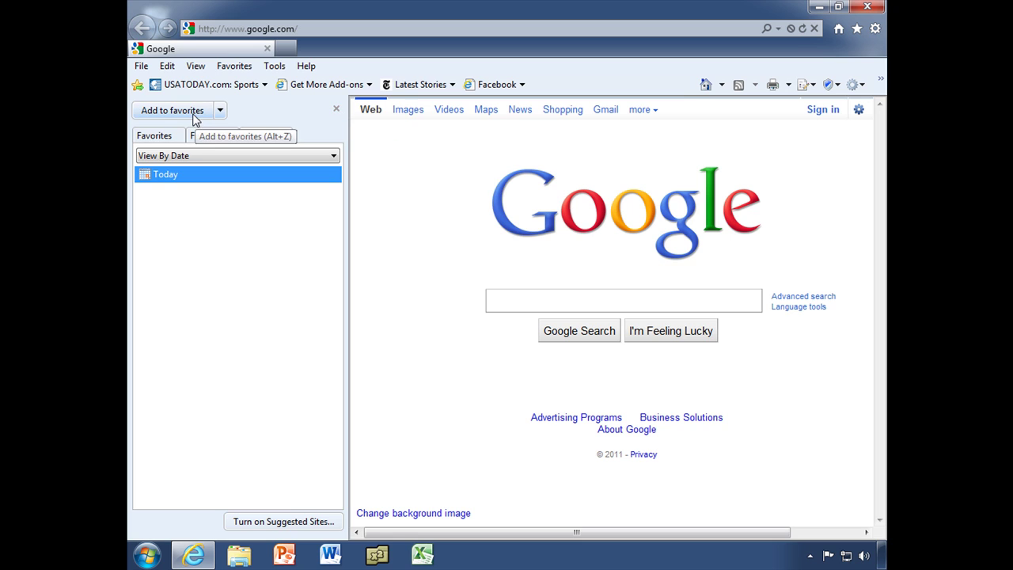
click(336, 110)
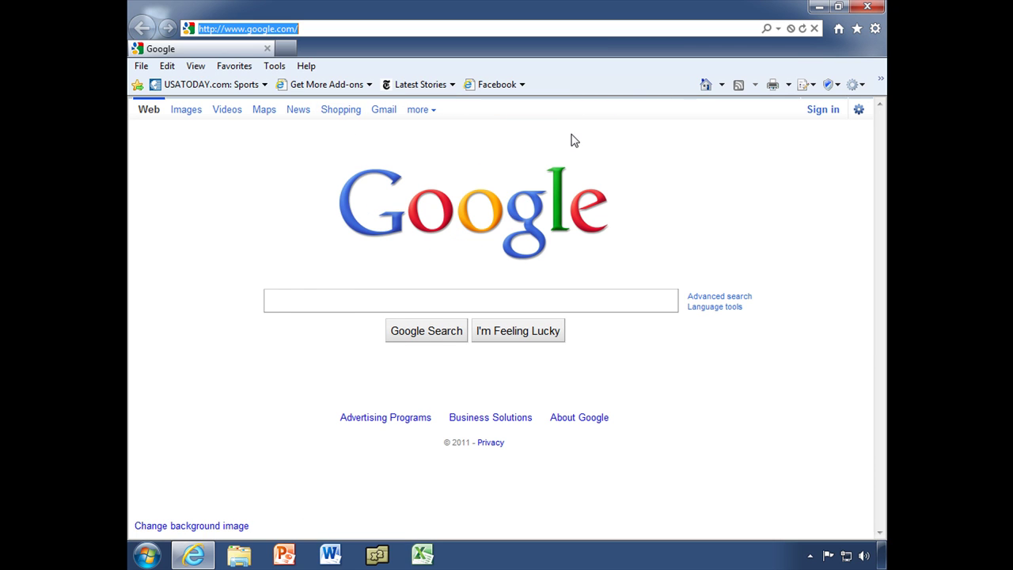
right_click(795, 30)
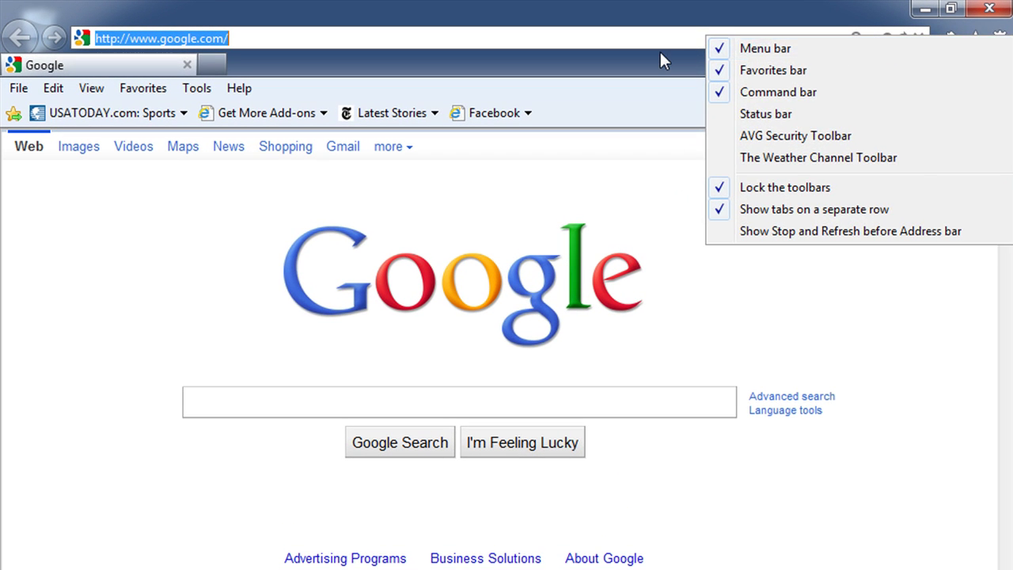
click(660, 53)
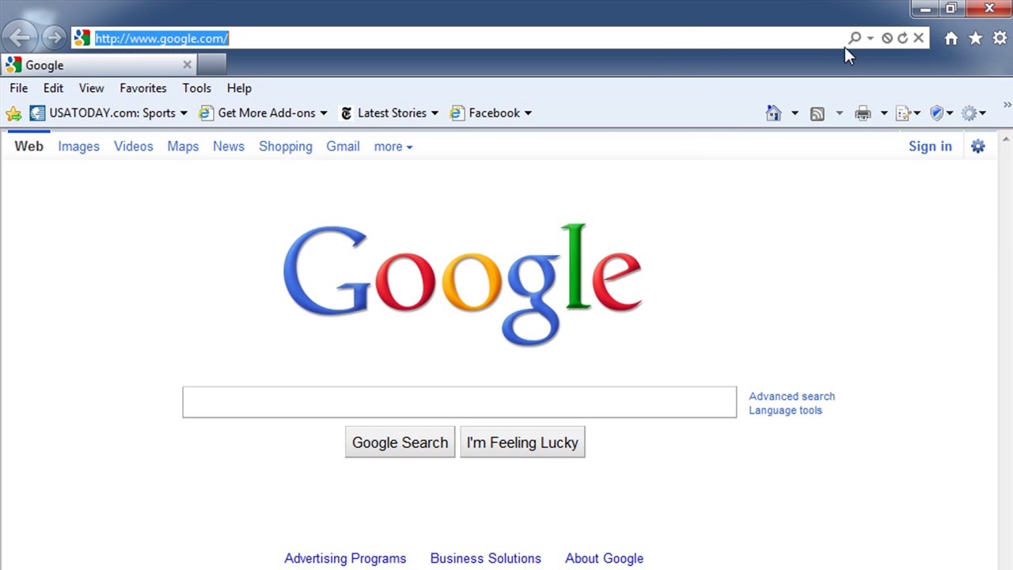
right_click(908, 39)
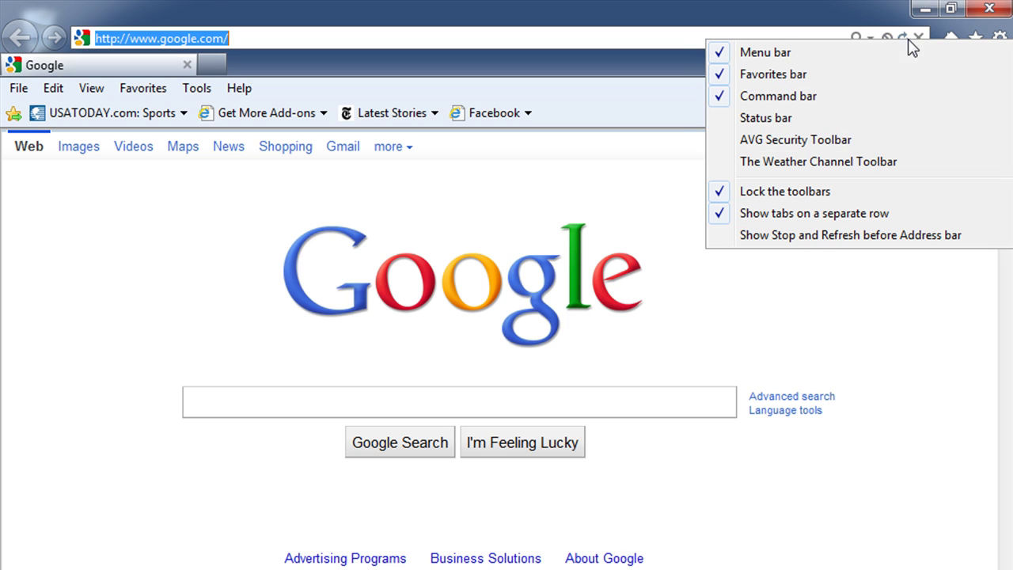
click(823, 236)
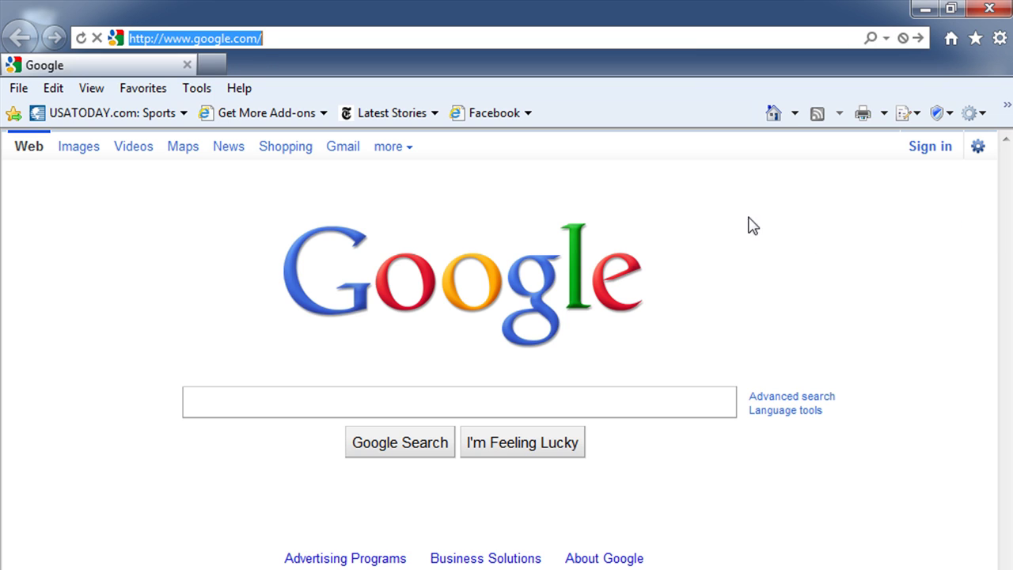
right_click(89, 46)
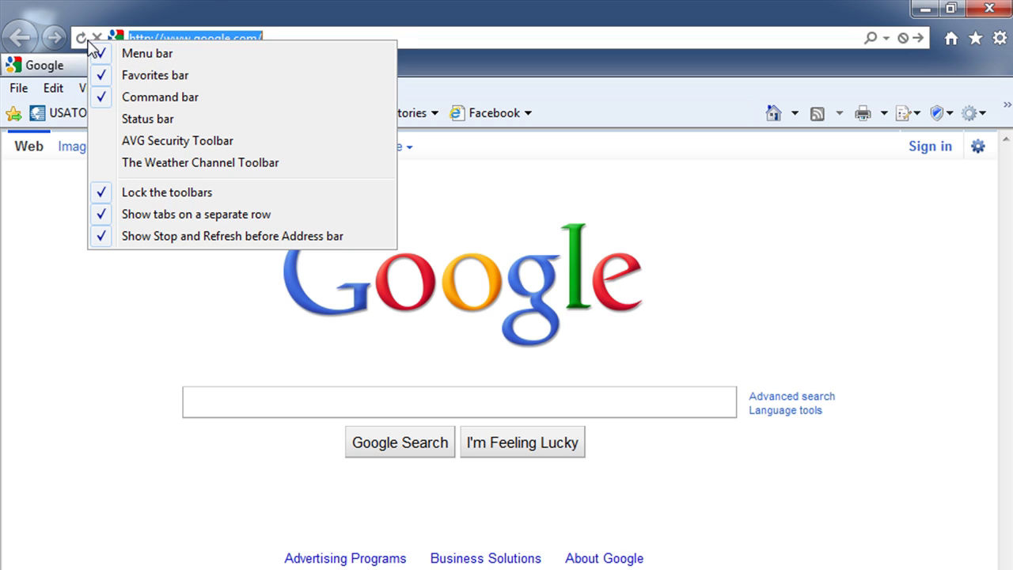
click(181, 237)
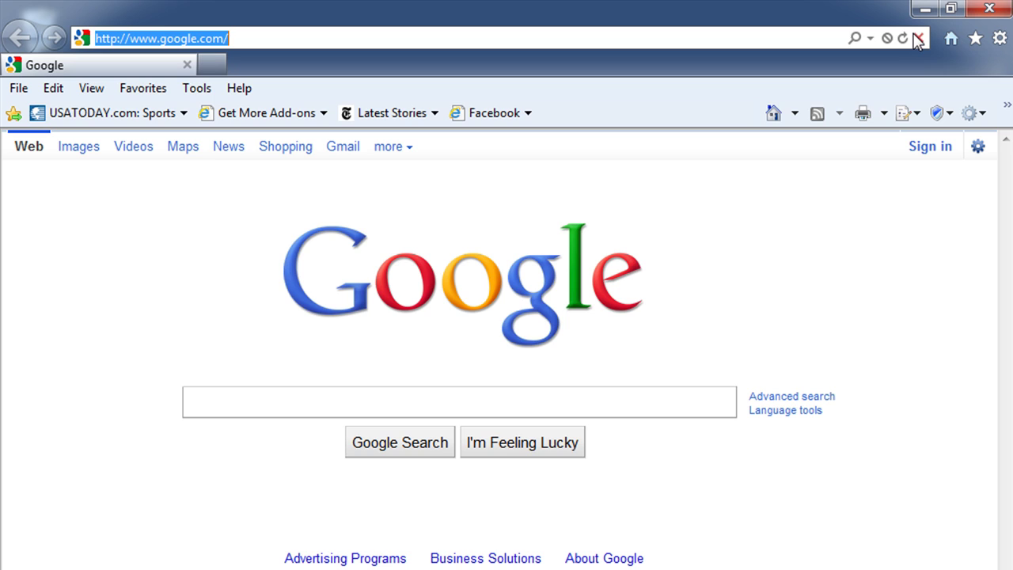
- Return to the home page and enable the Status bar, which shows the 100% zoom level
click(957, 36)
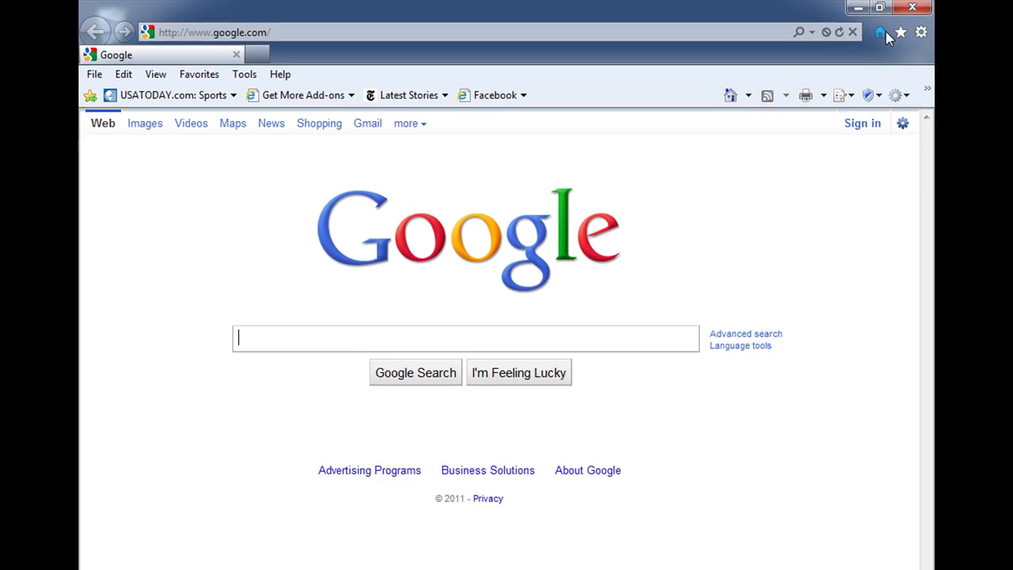
right_click(668, 12)
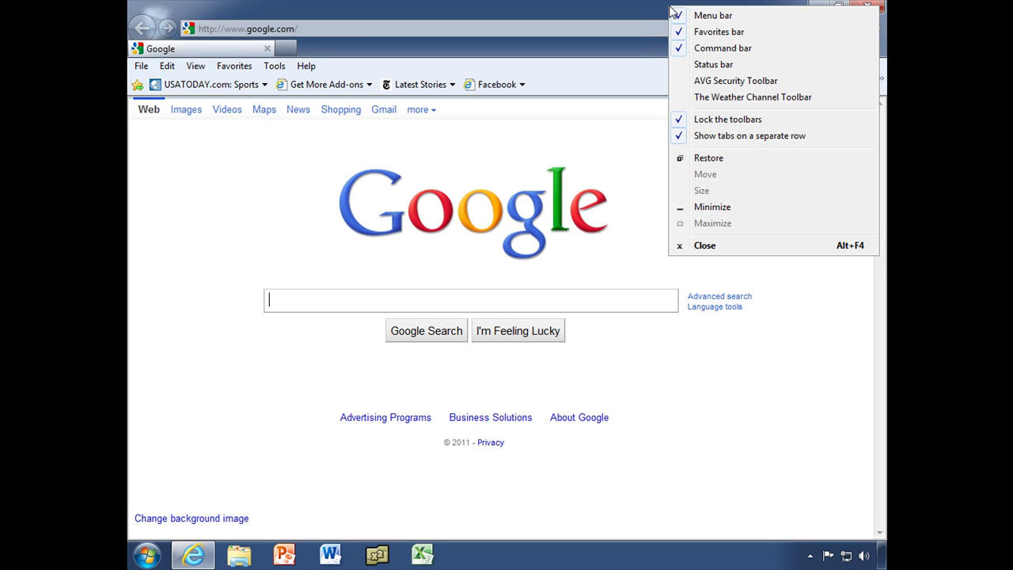
click(710, 66)
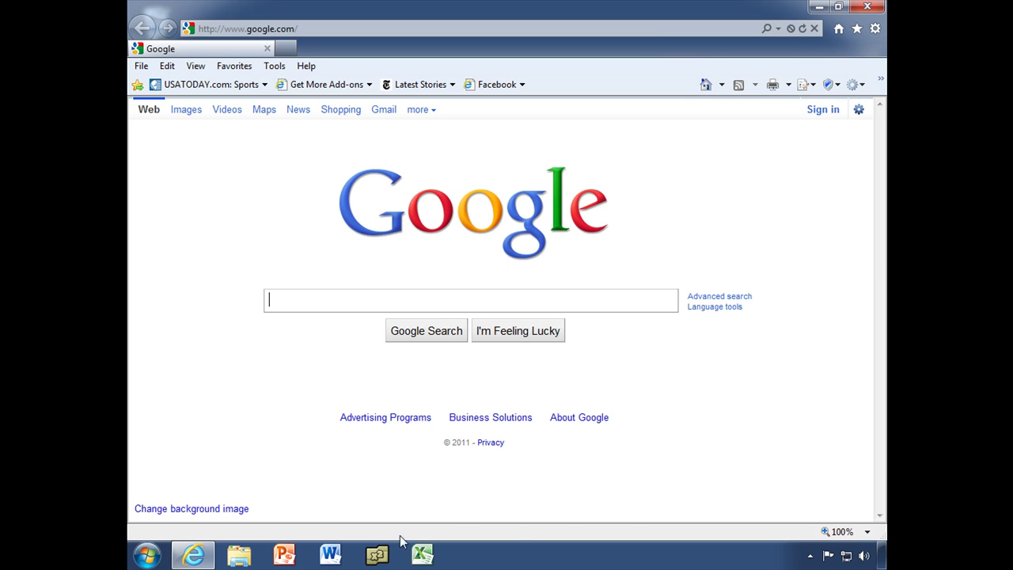